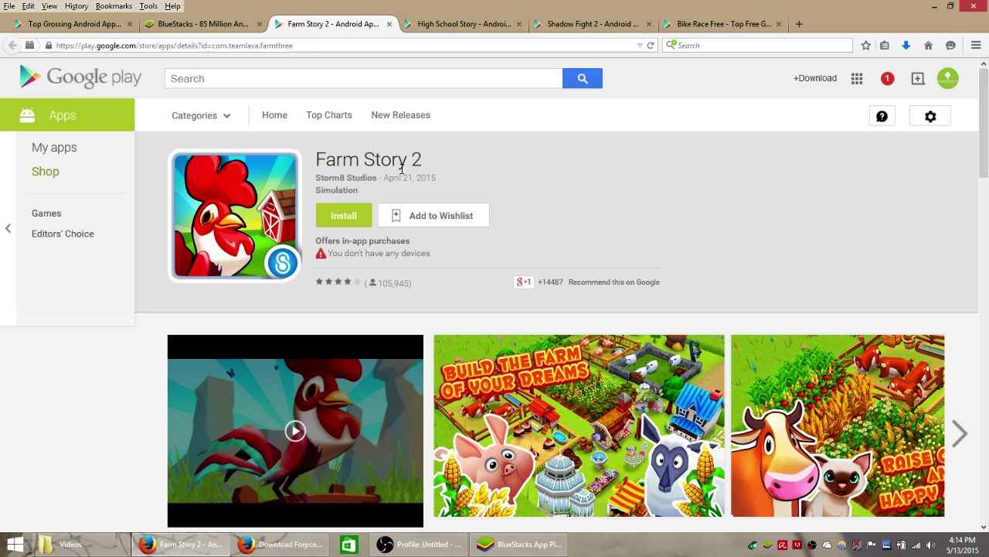
Step: Browse the Farm Story 2 screenshots enlarged on Google Play, then go to the BlueStacks website tab
left_click_drag(318, 159, 423, 162)
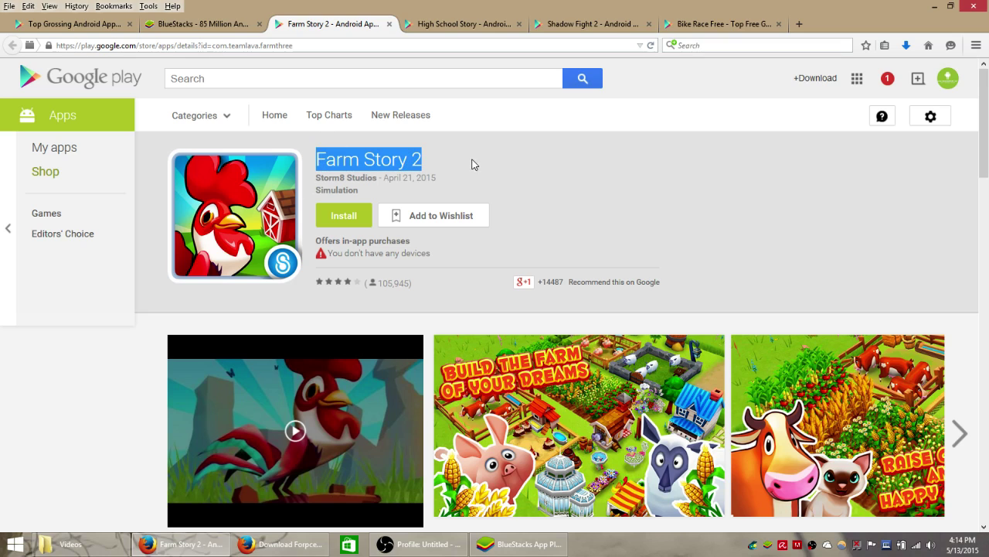
left_click(569, 430)
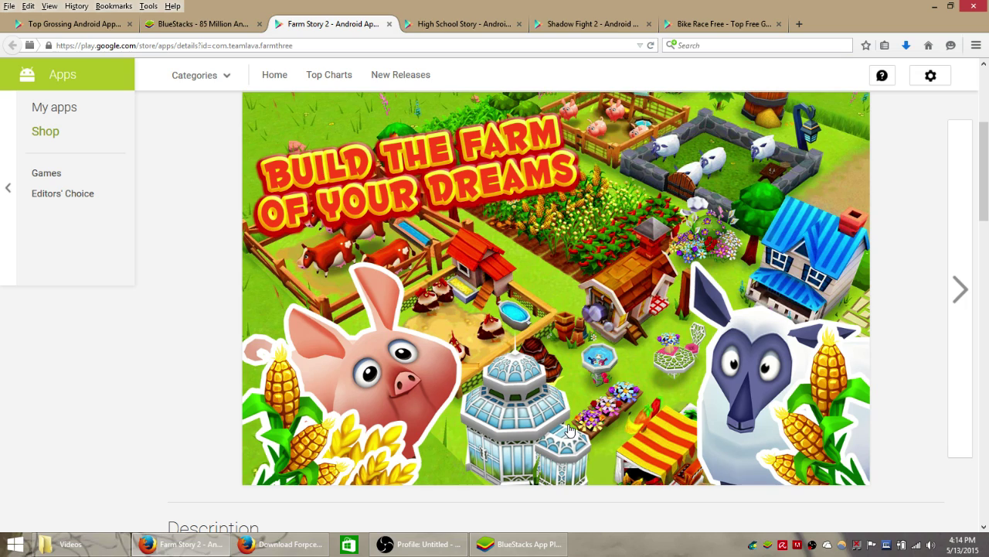
left_click(959, 301)
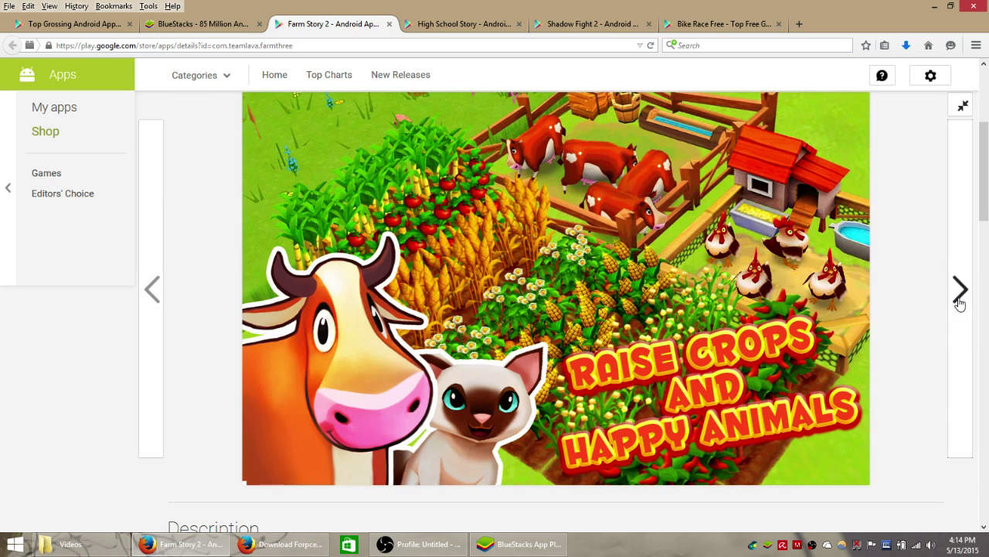
left_click(959, 302)
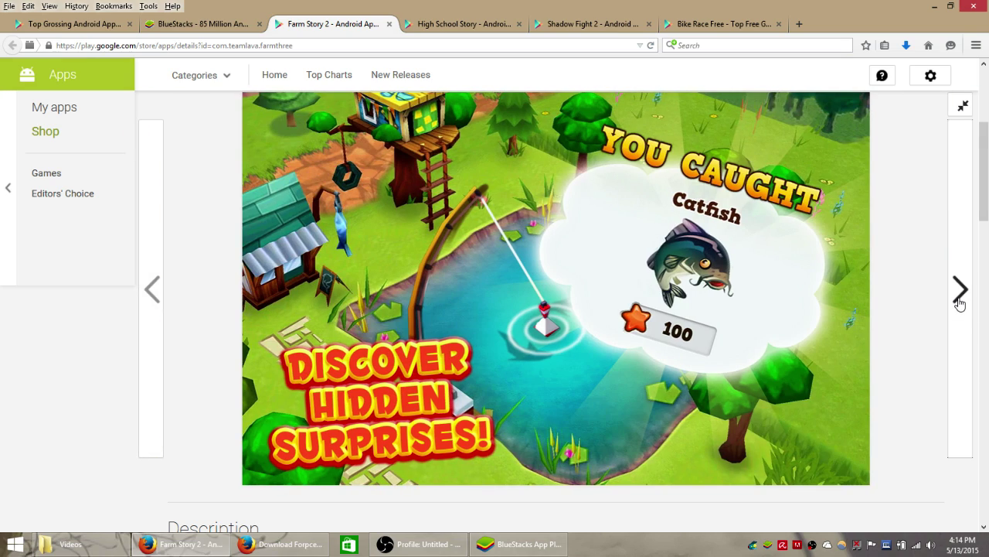
left_click(959, 302)
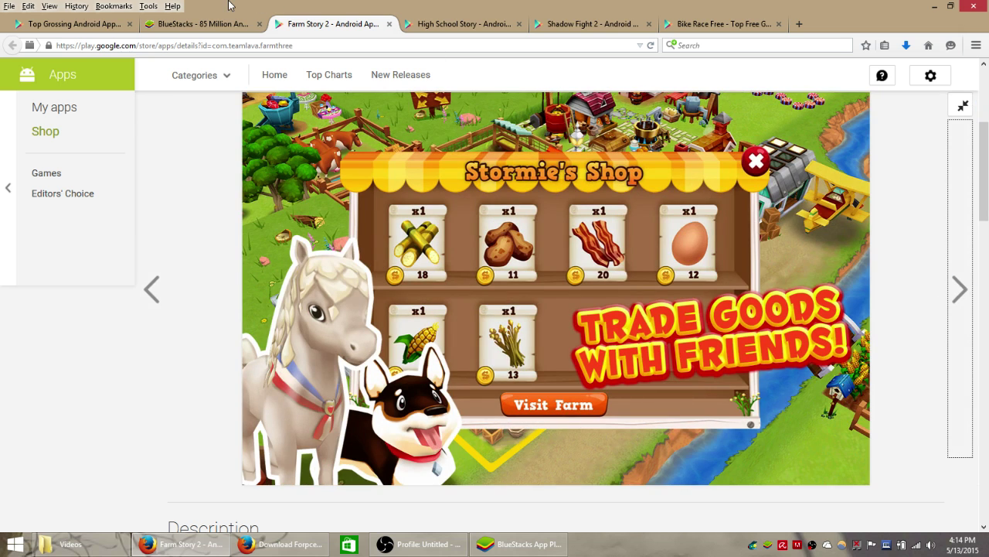
left_click(224, 25)
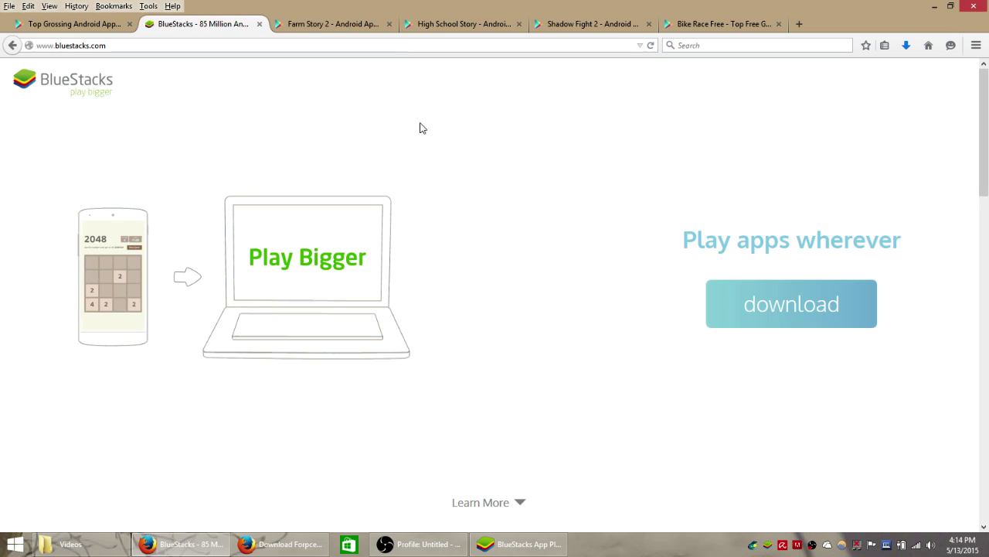
Step: Download and save BlueStacks-ThinInstaller.exe from the BlueStacks site, then return to the Farm Story 2 tab
left_click(126, 45)
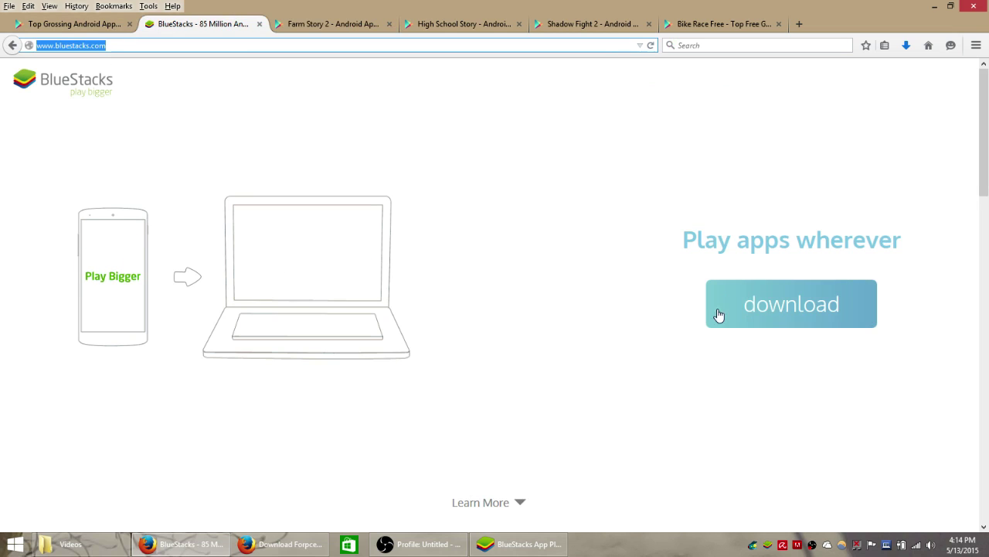
left_click(766, 319)
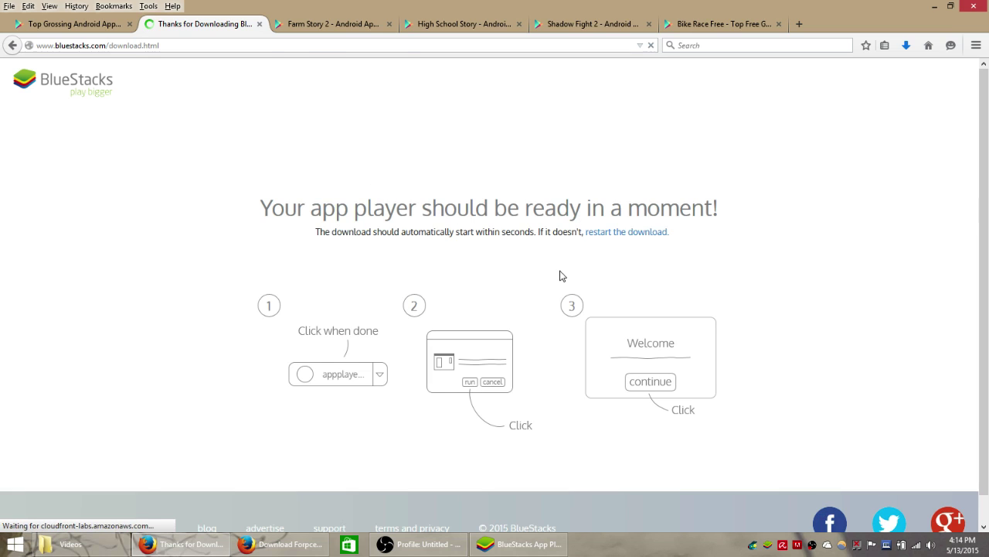
left_click(547, 312)
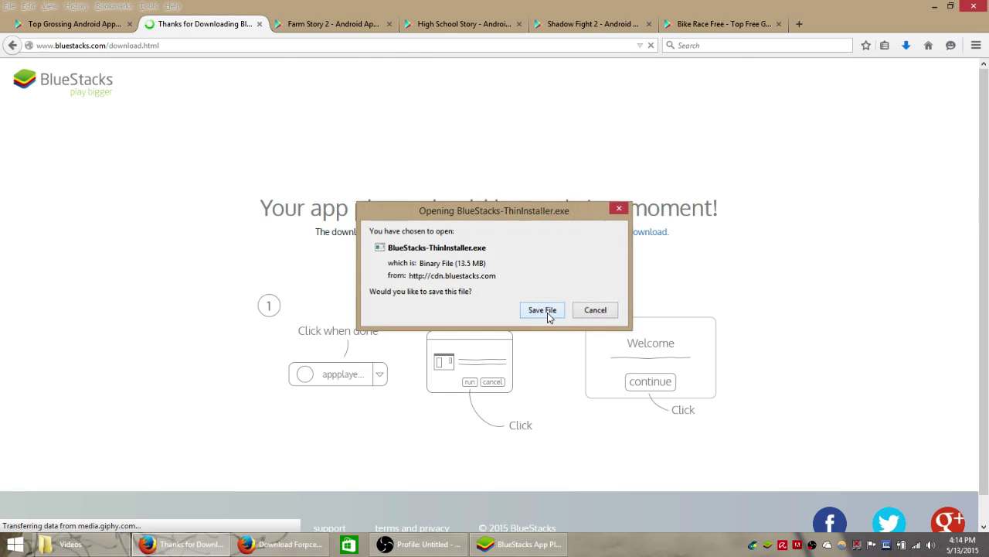
left_click(75, 95)
left_click(301, 24)
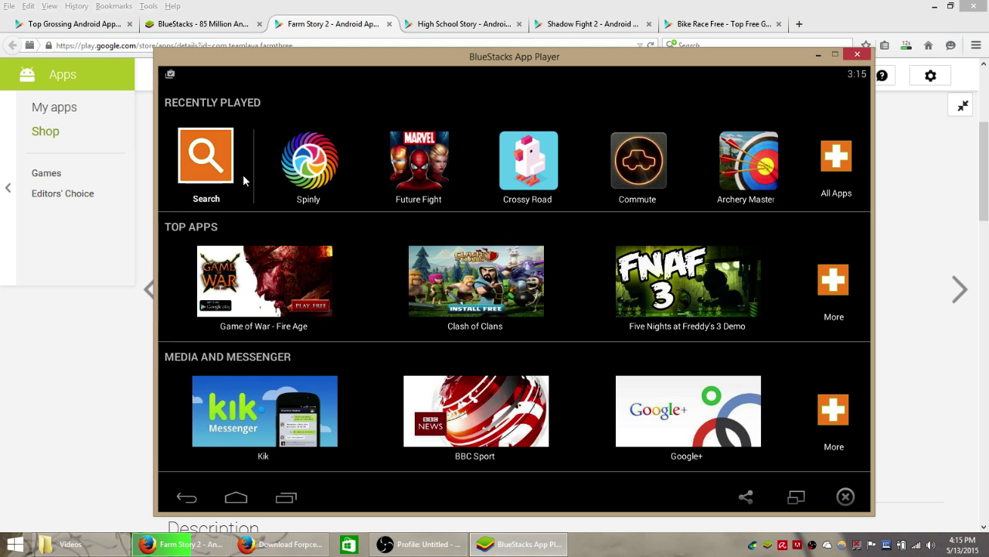
Step: Search the Play Store inside BlueStacks for 'farm story 2'
left_click(193, 178)
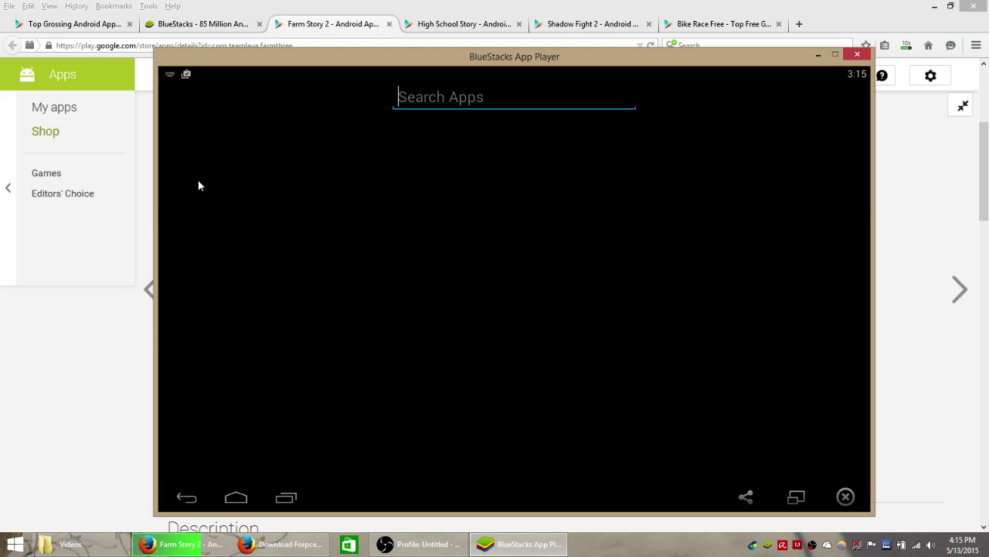
type("f")
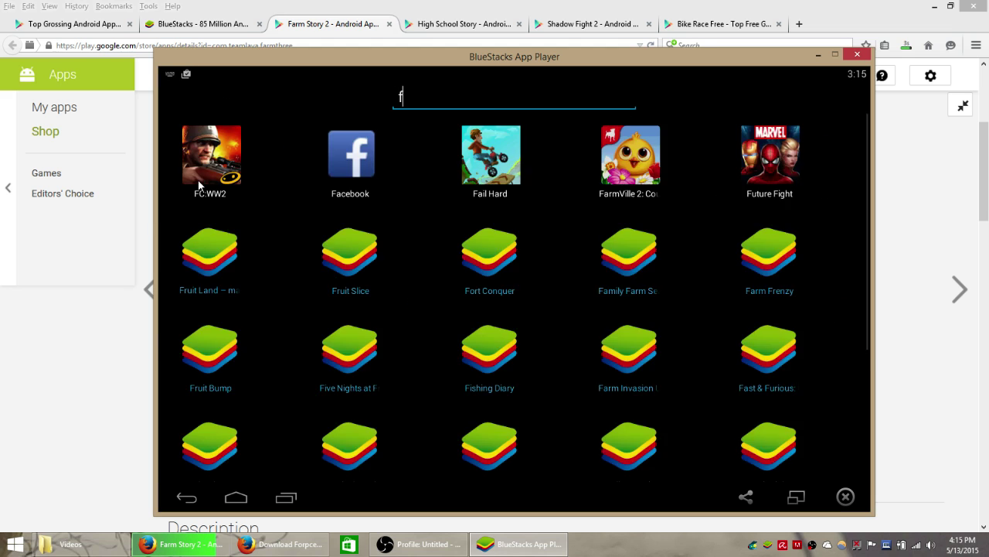
type("arm story 2")
key("Return")
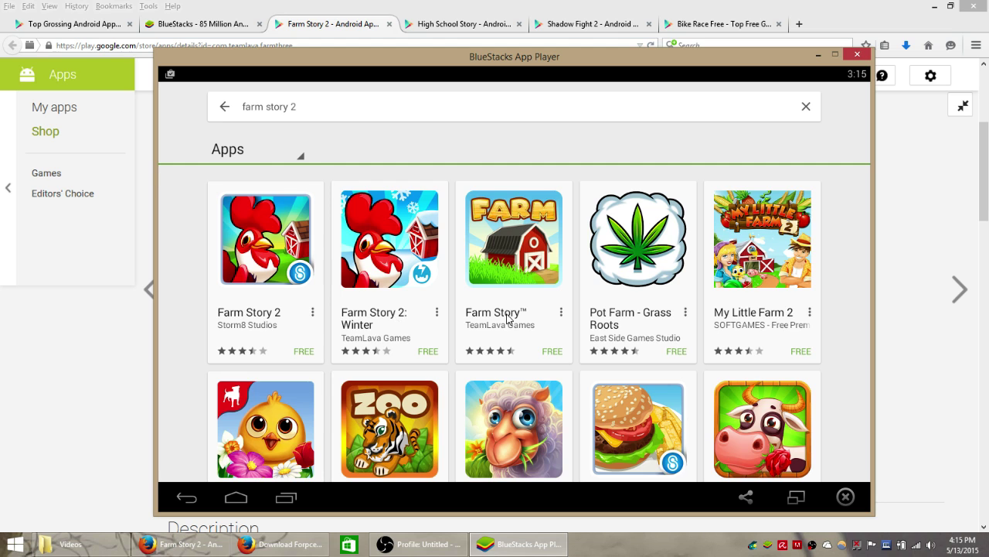
Step: Open the Farm Story 2 details page, install the game and accept its permissions
left_click(280, 232)
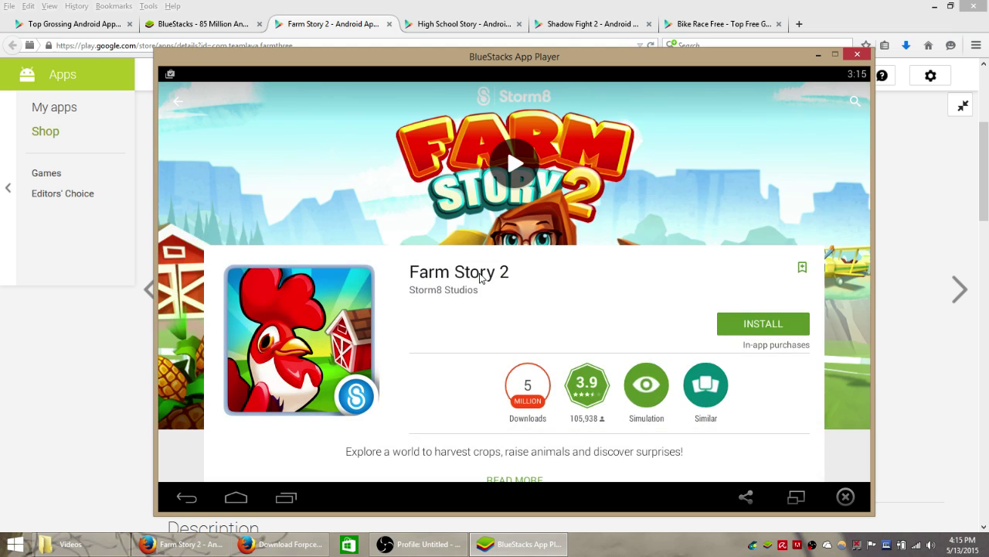
left_click(757, 323)
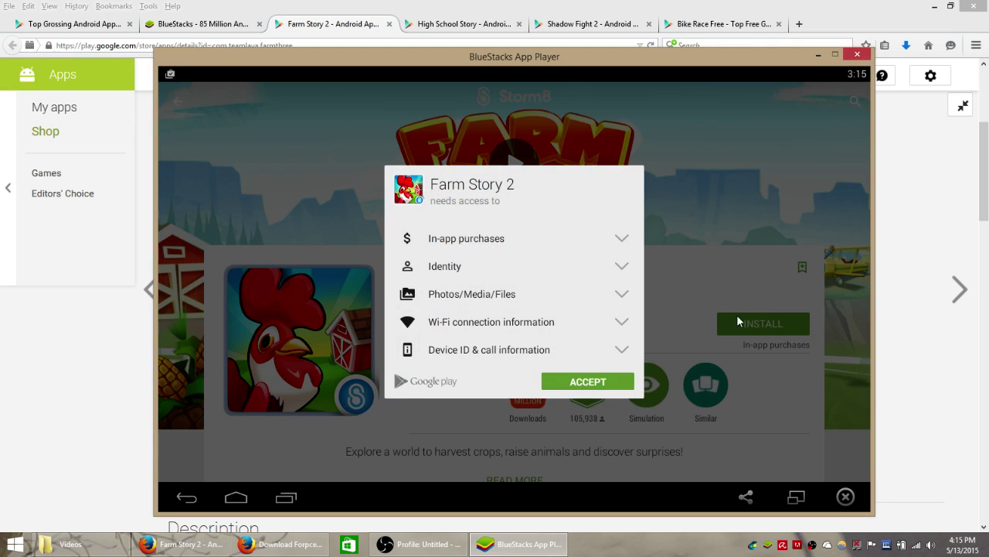
left_click(616, 384)
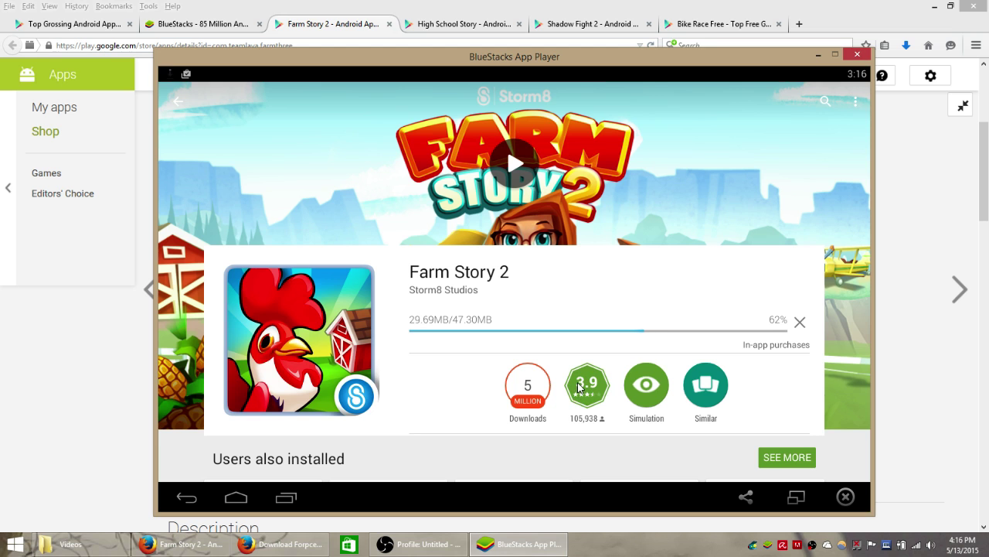
Step: Scroll down to the Farm Story 2 reviews, then open a banner screenshot full screen
scroll(578, 387, "down", 5)
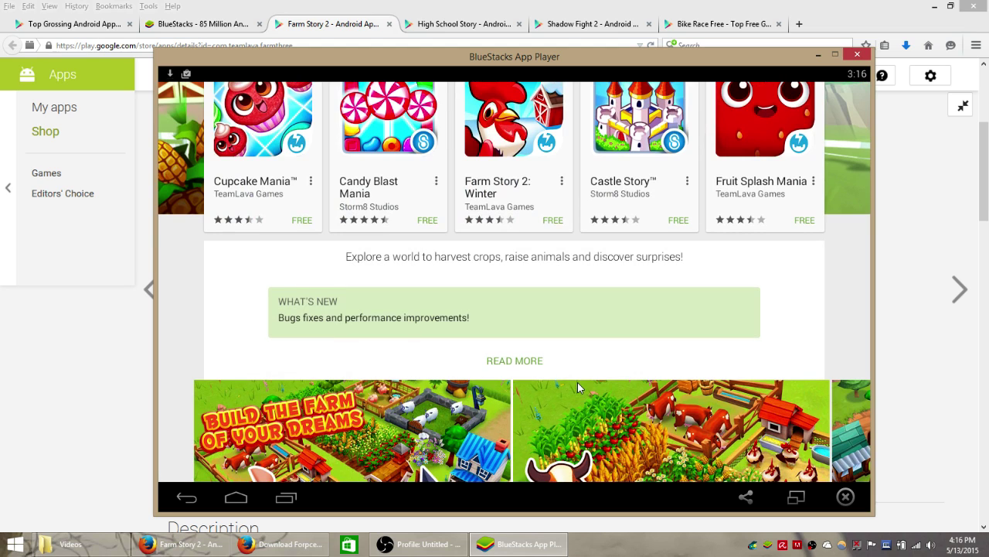
scroll(577, 382, "down", 4)
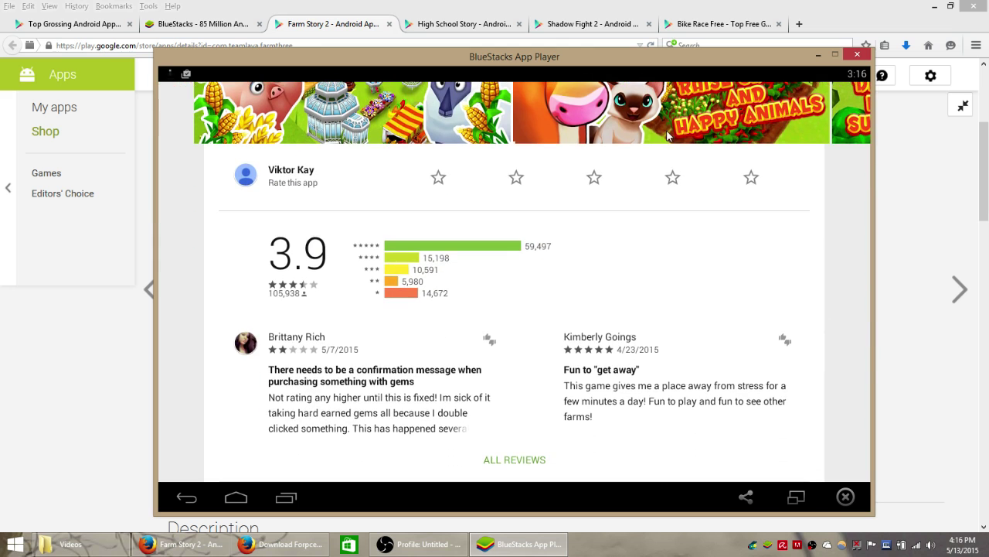
left_click(665, 127)
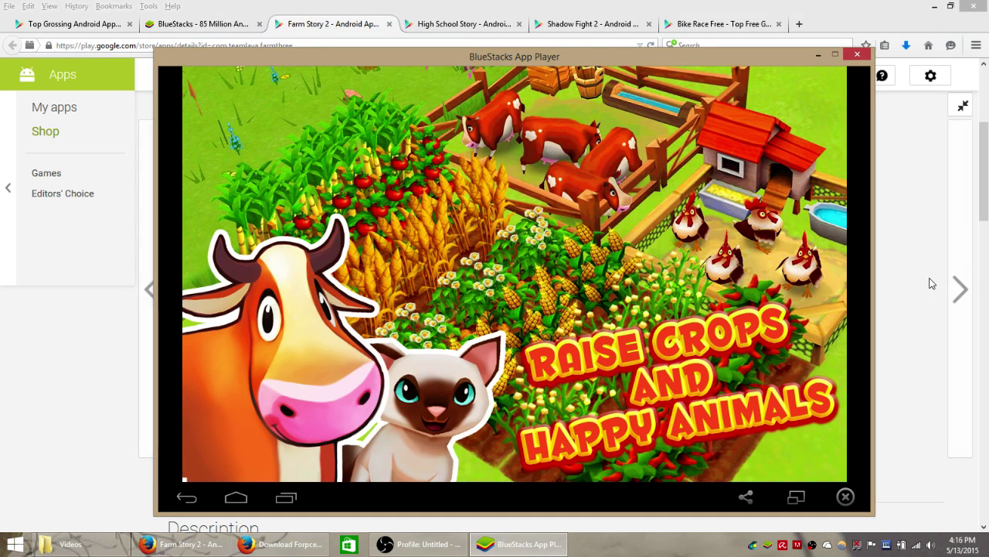
Step: Page through the Farm Story 2 screenshot gallery in Firefox to Stormie's Shop, then close it
left_click(956, 308)
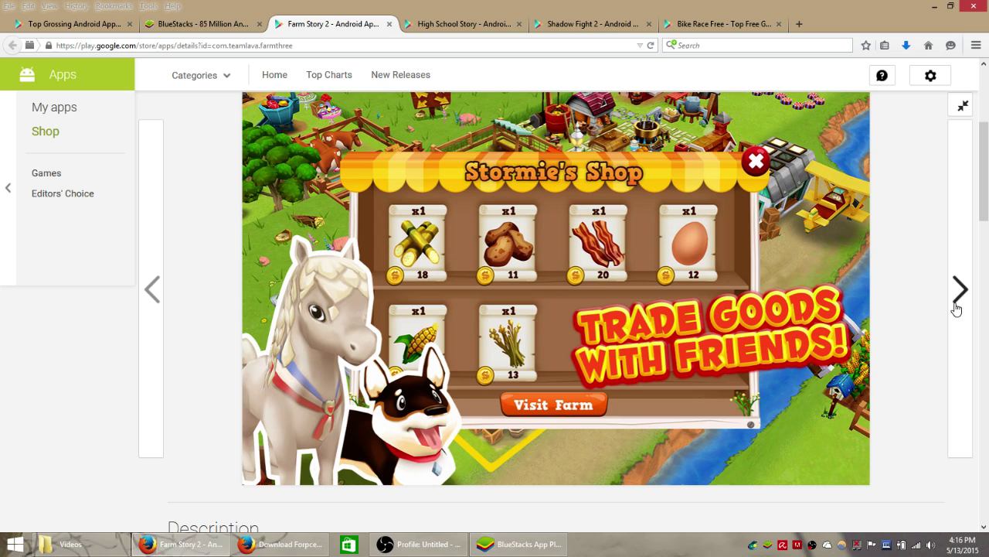
left_click(956, 305)
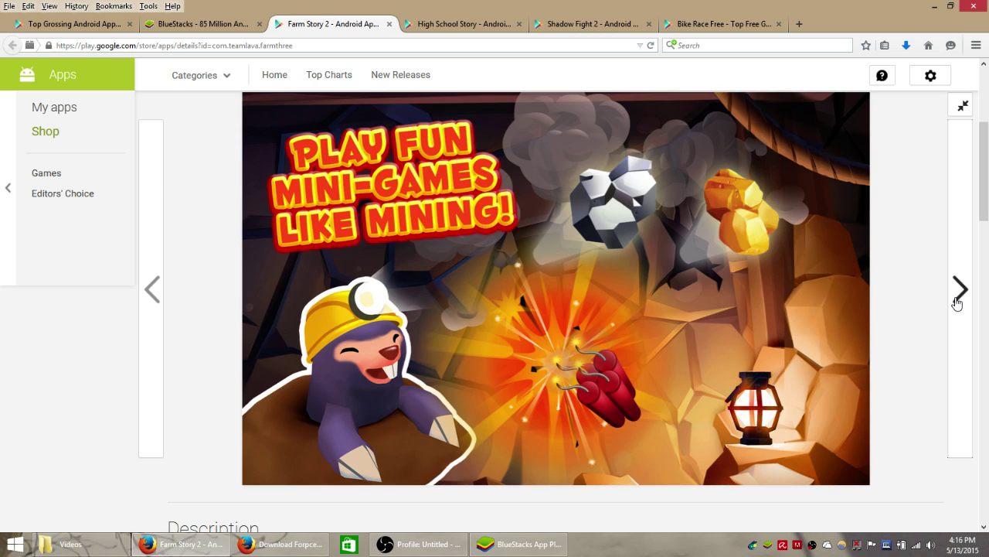
left_click(957, 304)
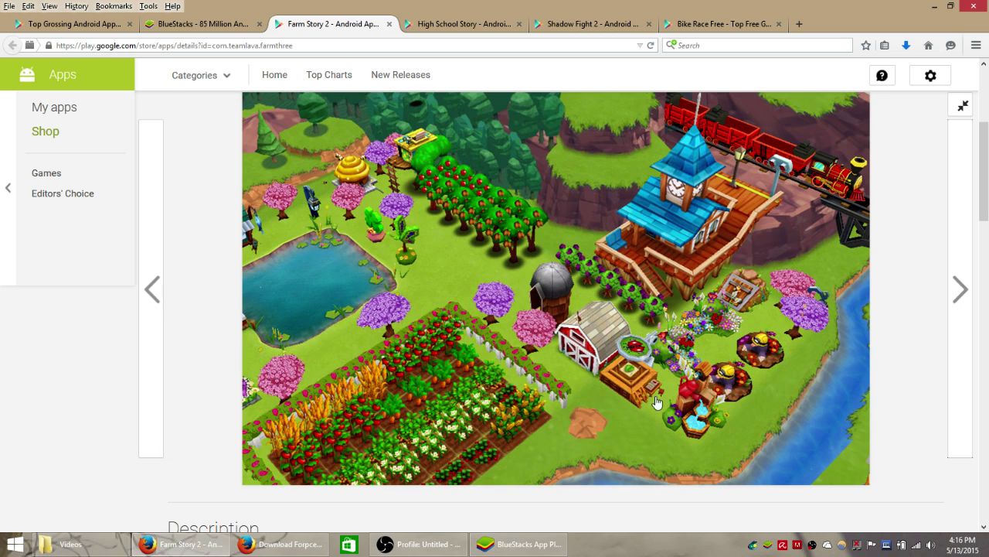
left_click(960, 288)
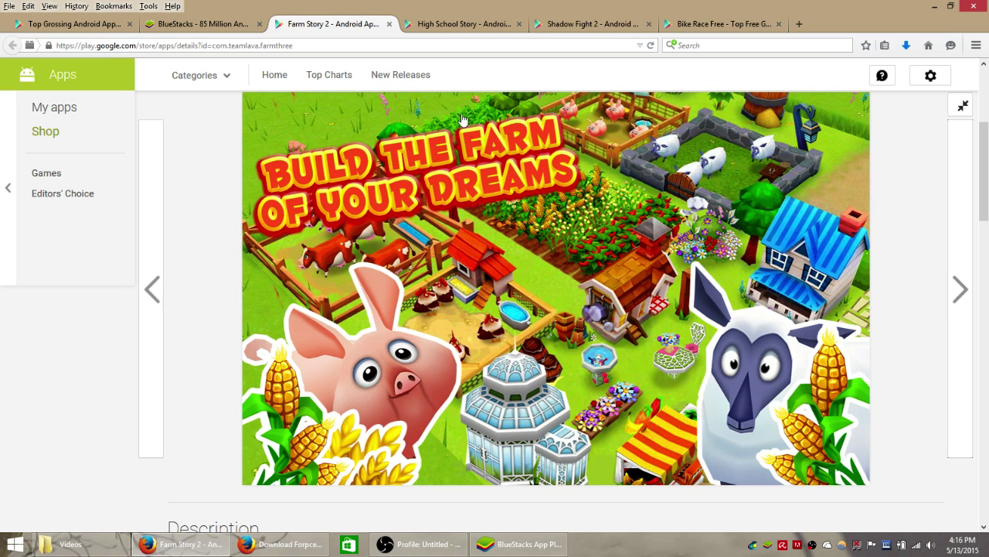
left_click(962, 280)
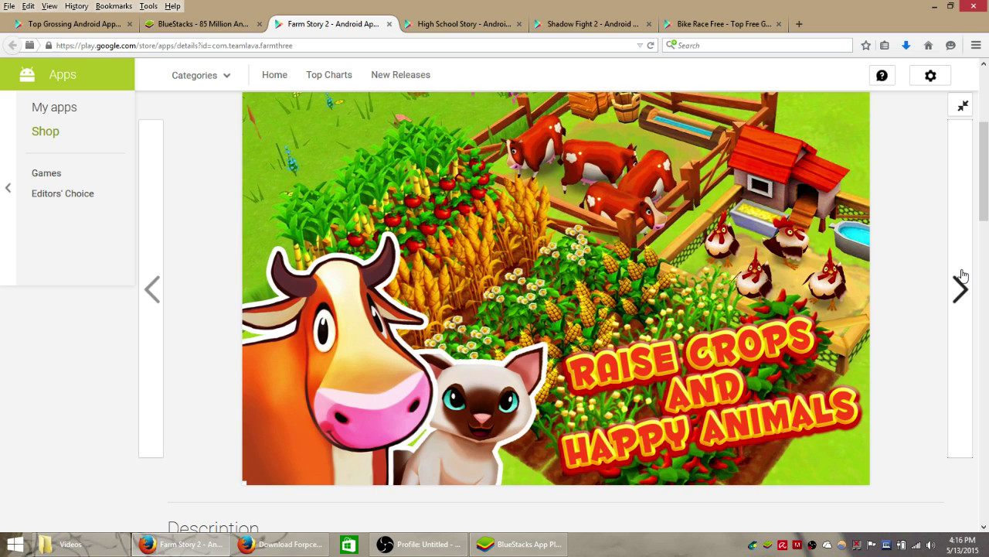
left_click(963, 275)
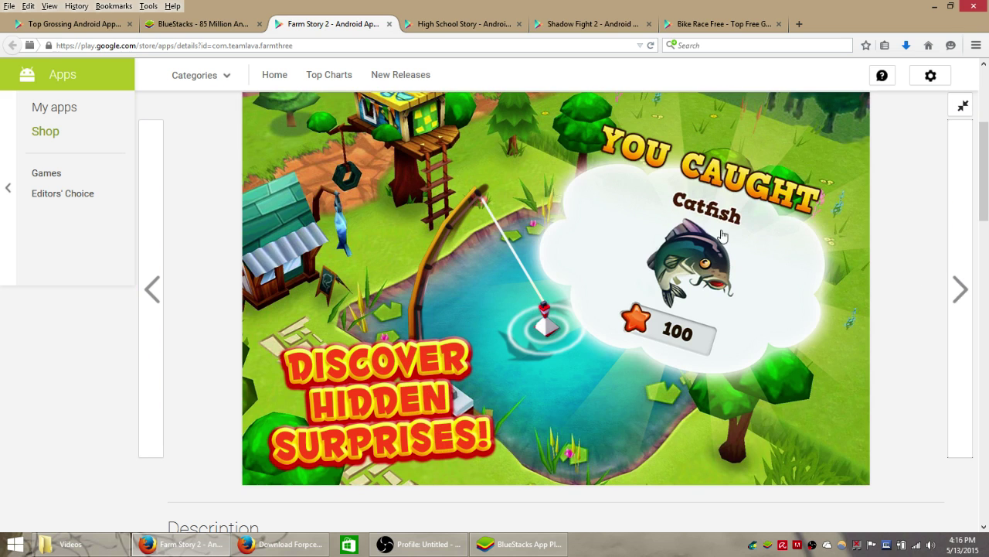
left_click(955, 280)
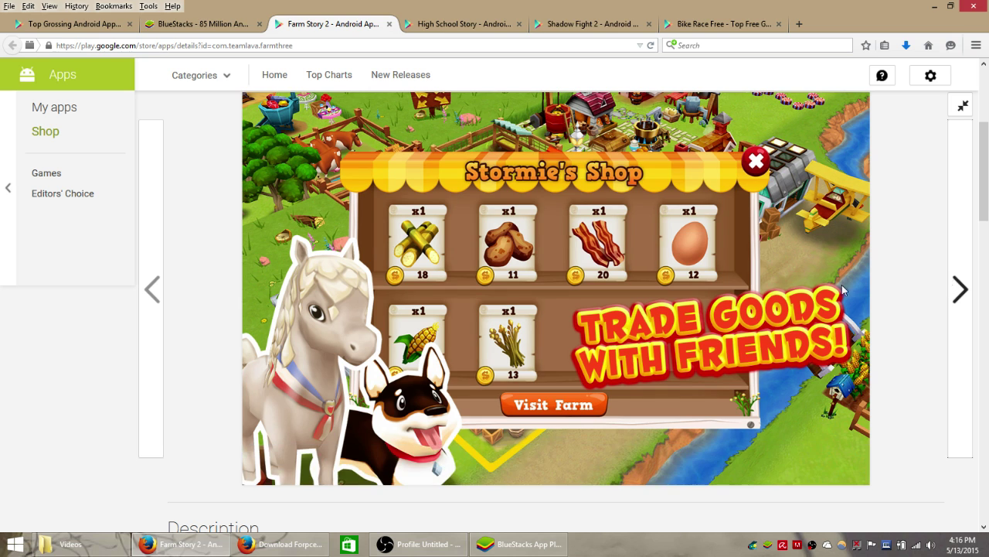
key("Escape")
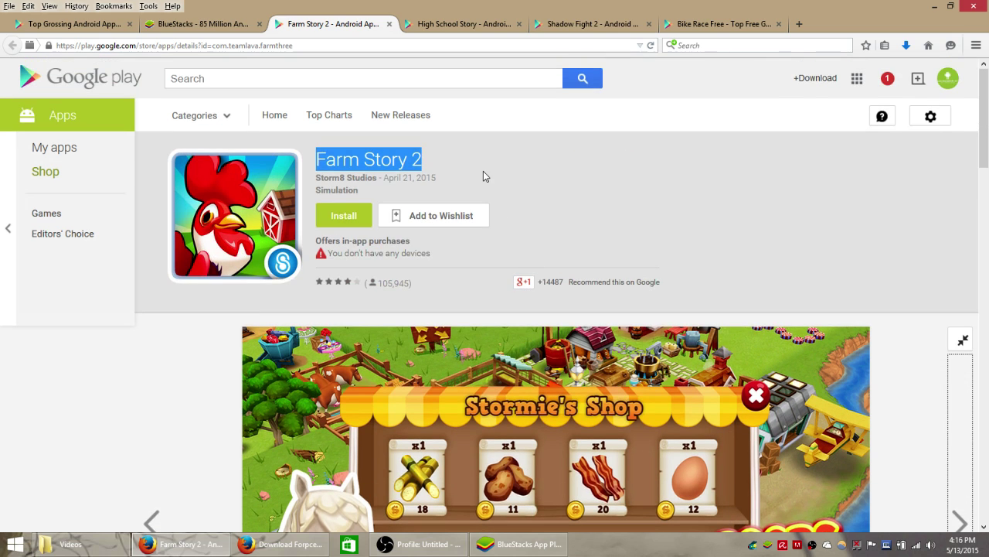
Step: Return to BlueStacks, close the full-screen screenshot and scroll back to the top of the store page
left_click(483, 177)
left_click(526, 544)
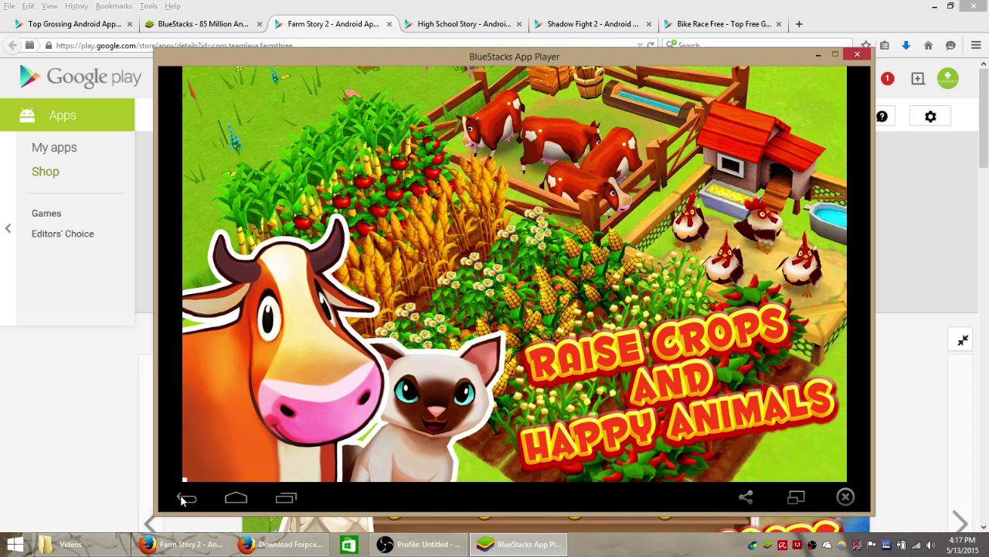
left_click(183, 500)
left_click(190, 500)
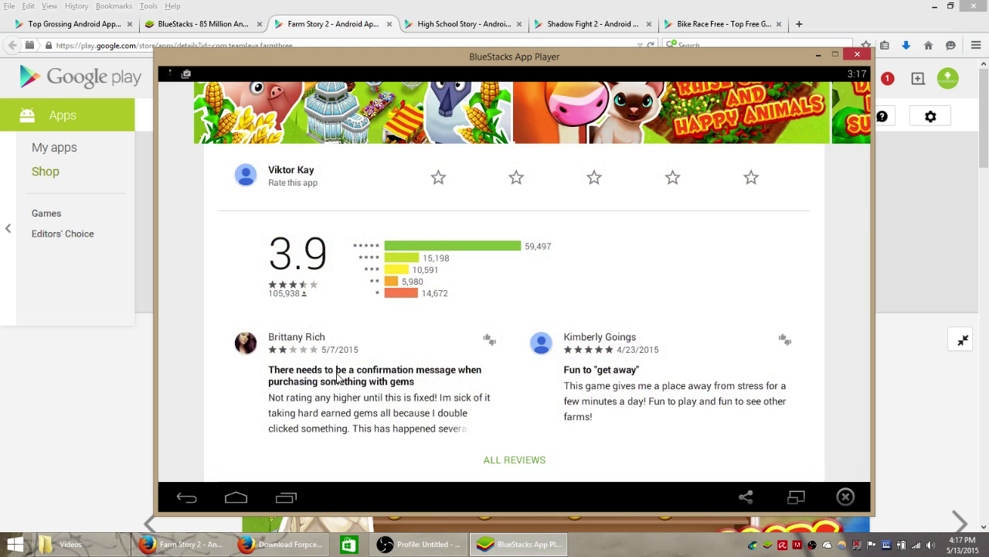
scroll(336, 378, "up", 5)
scroll(337, 378, "up", 5)
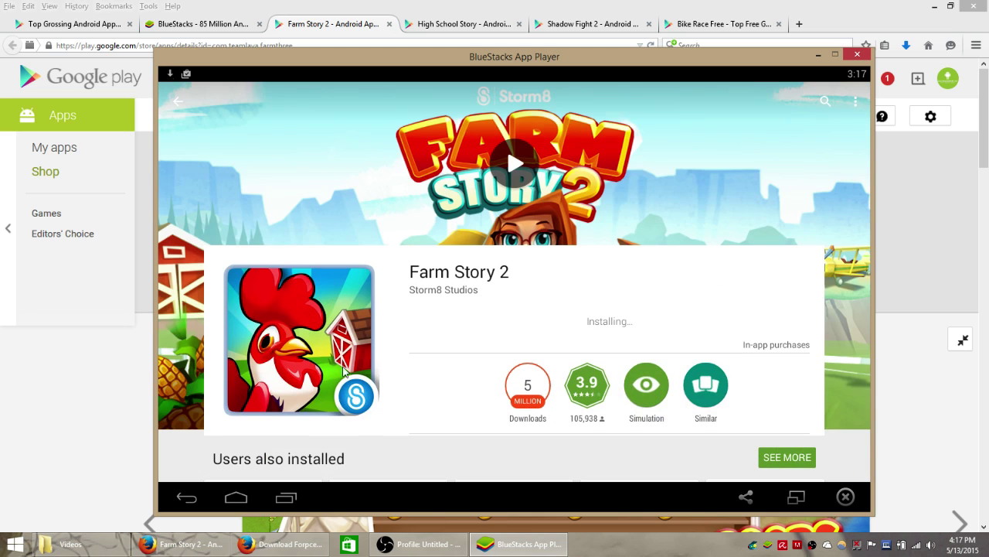